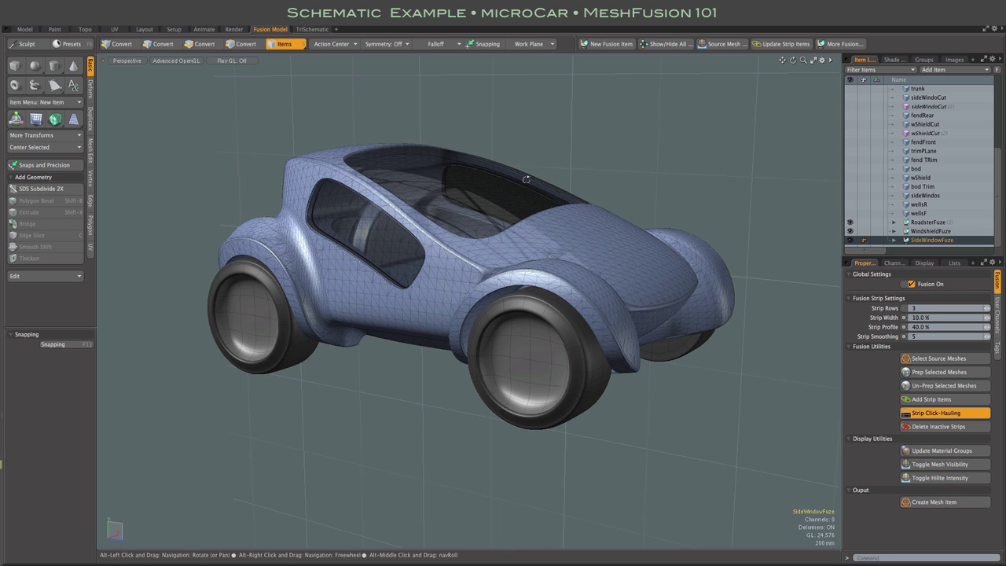
- Orbit around the microCar to inspect its rear, underside, top and side
left_click_drag(339, 228, 468, 269, "alt")
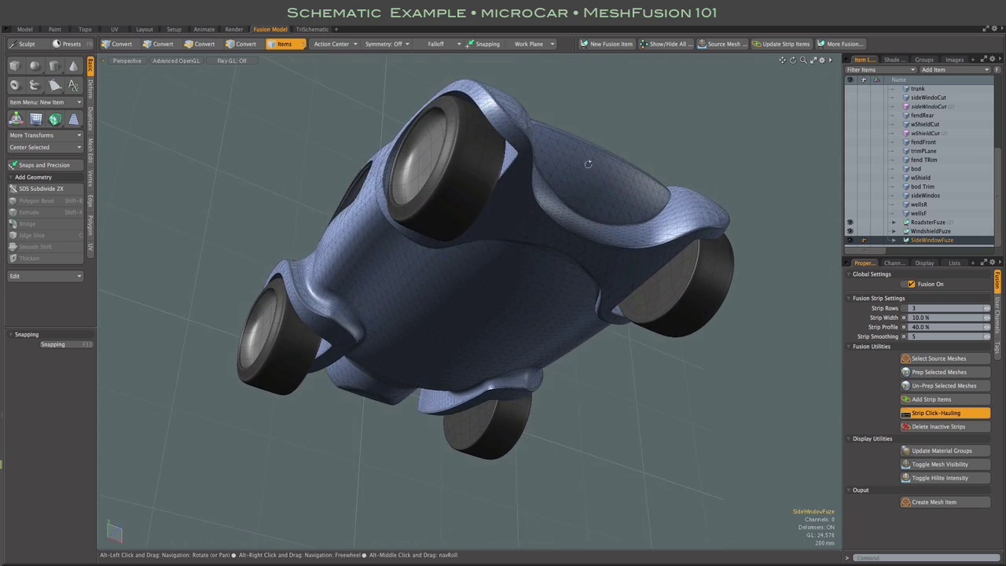
left_click_drag(588, 166, 508, 249, "alt")
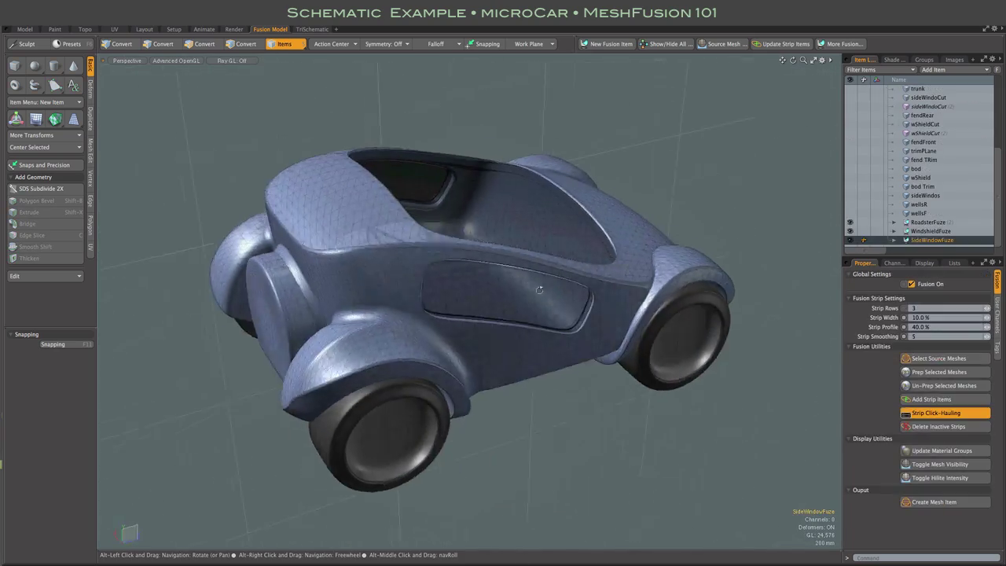
left_click_drag(550, 259, 471, 278, "alt")
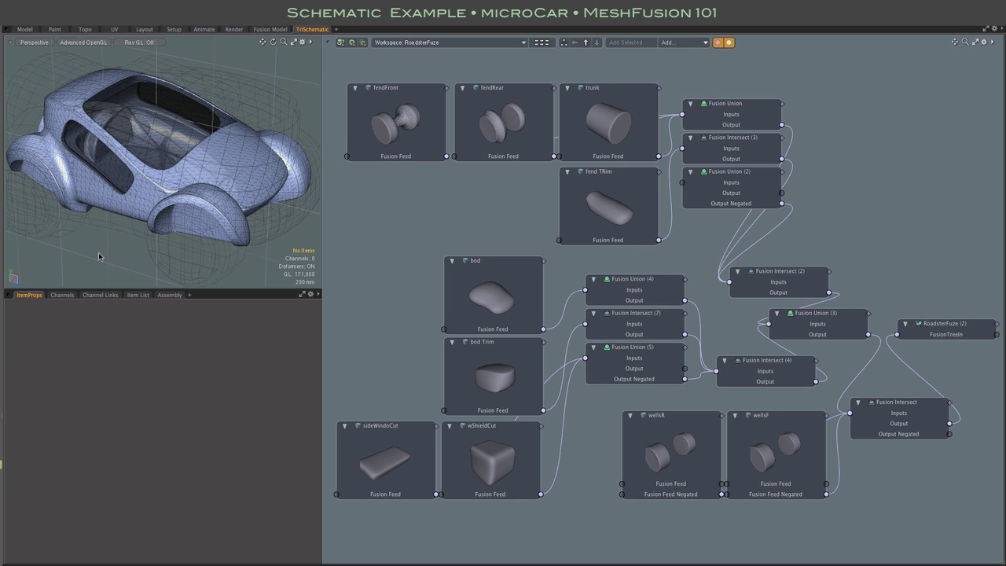
- Select the wellsR and wellsF cutter nodes and orbit to view their highlighted wheel-well shapes
left_click_drag(100, 249, 149, 121, "alt")
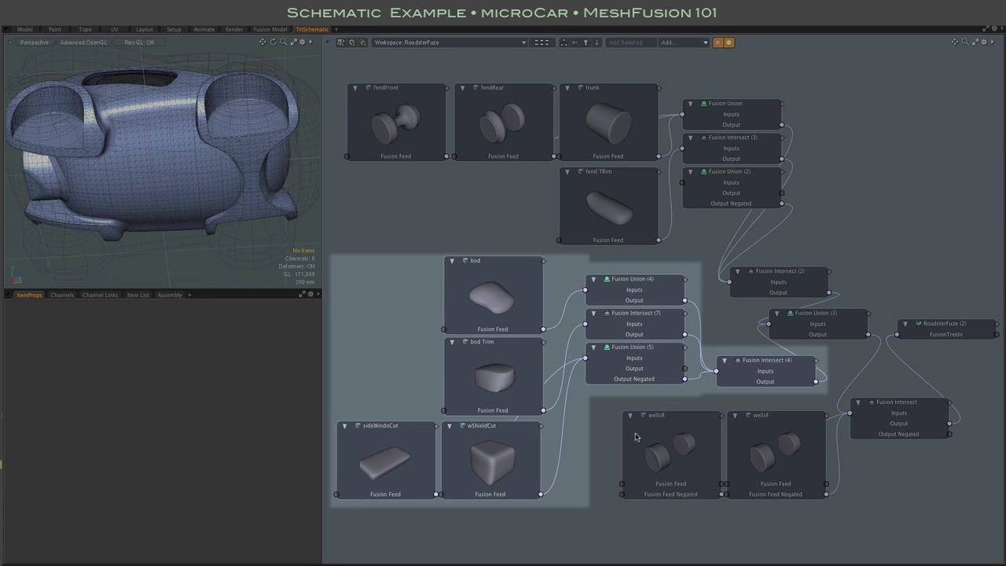
left_click(636, 435)
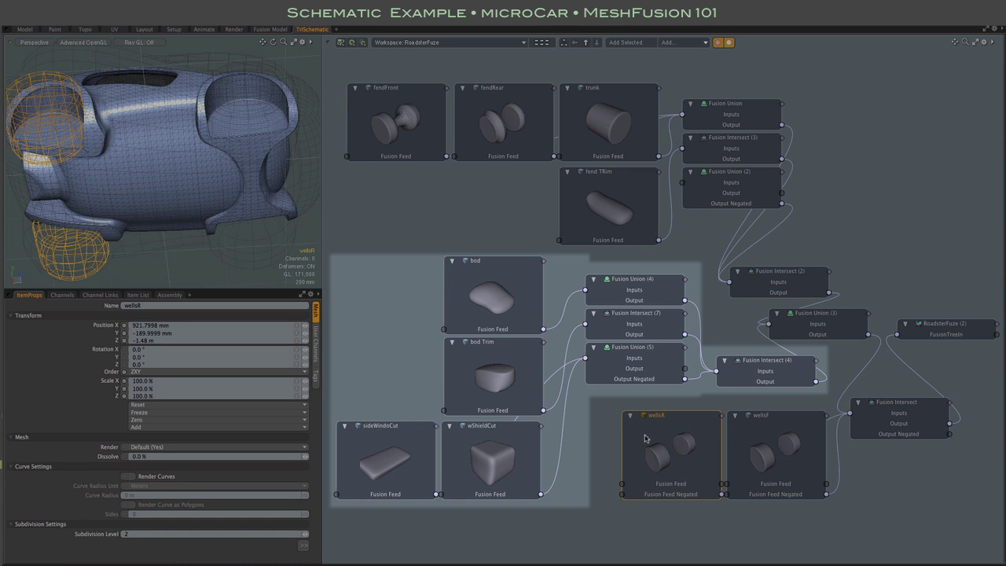
left_click(743, 434, "shift")
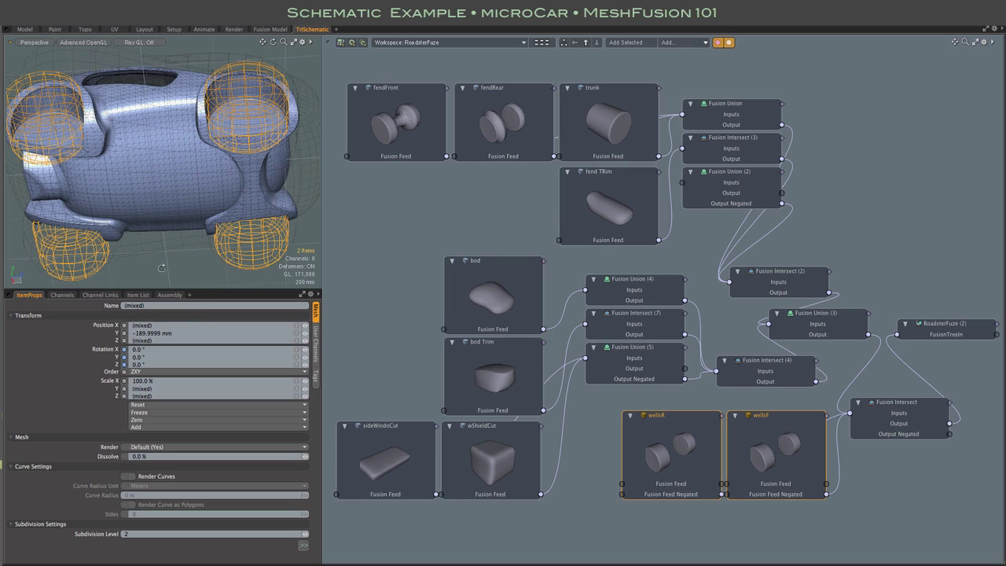
left_click_drag(161, 267, 214, 189, "alt")
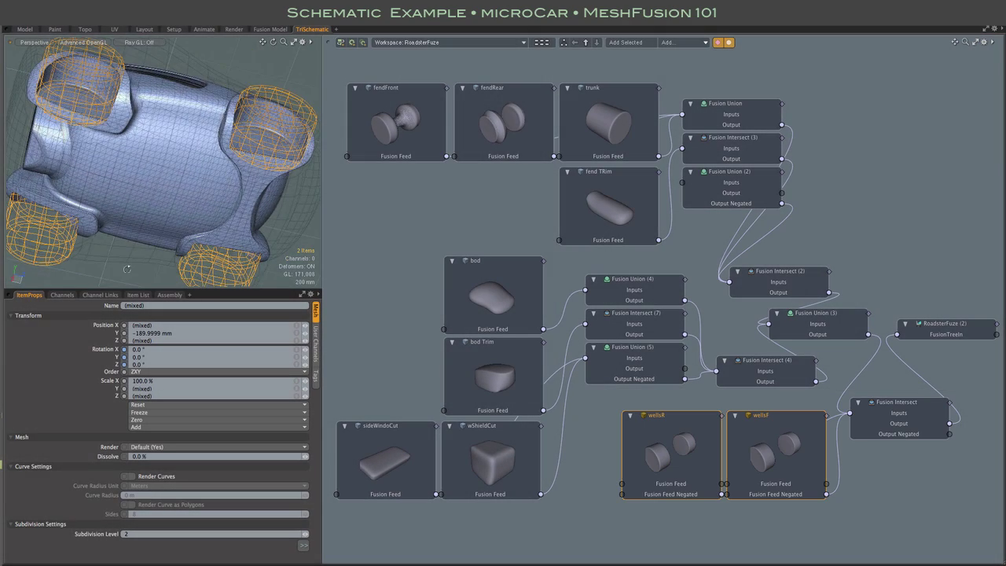
left_click_drag(127, 269, 255, 179, "alt")
left_click_drag(212, 233, 166, 267, "alt")
left_click_drag(103, 236, 180, 235, "alt")
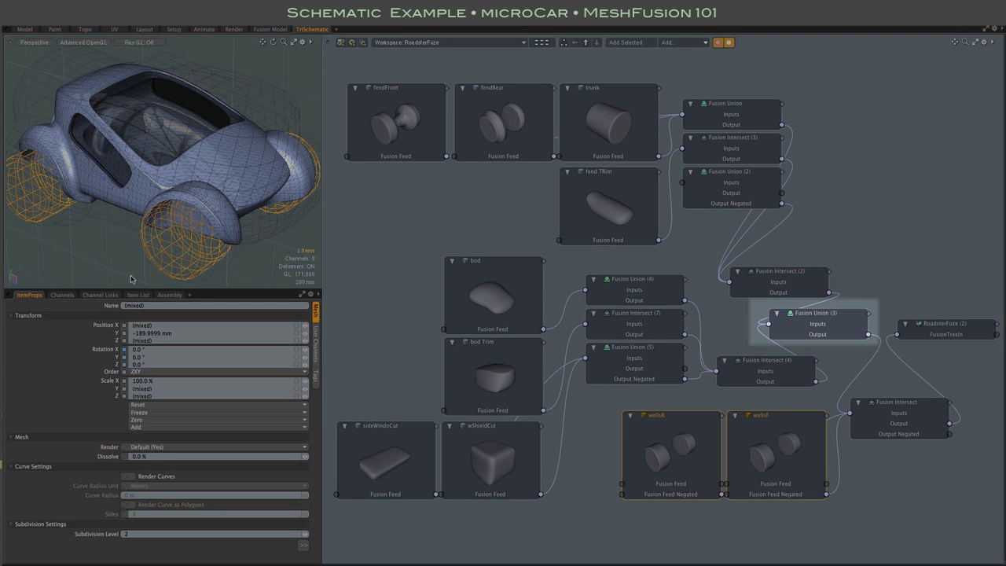
- Inspect Fusion Union (3), Fusion Intersect (7) and the sideWindoCut and wShieldCut branches
left_click(132, 279)
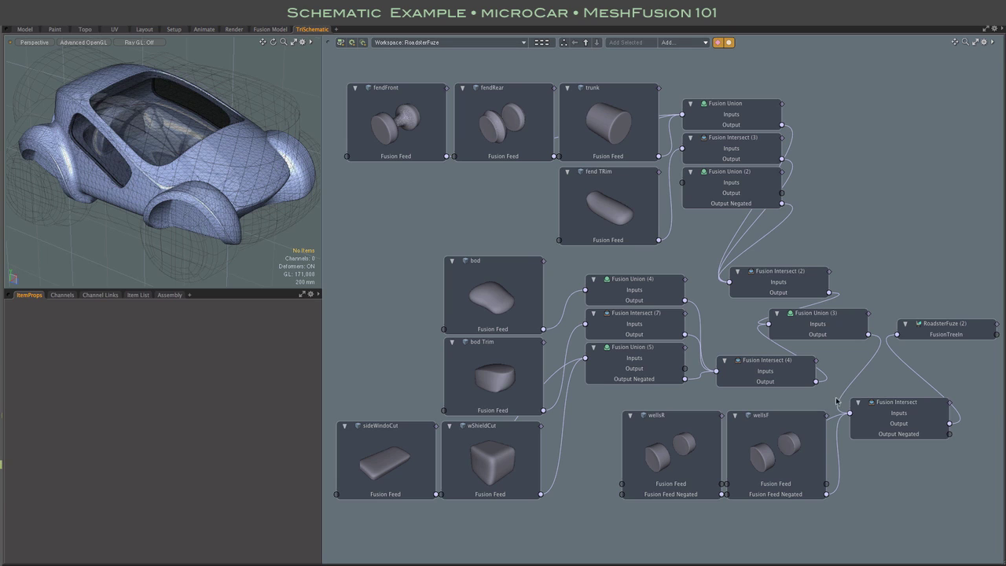
left_click(814, 315)
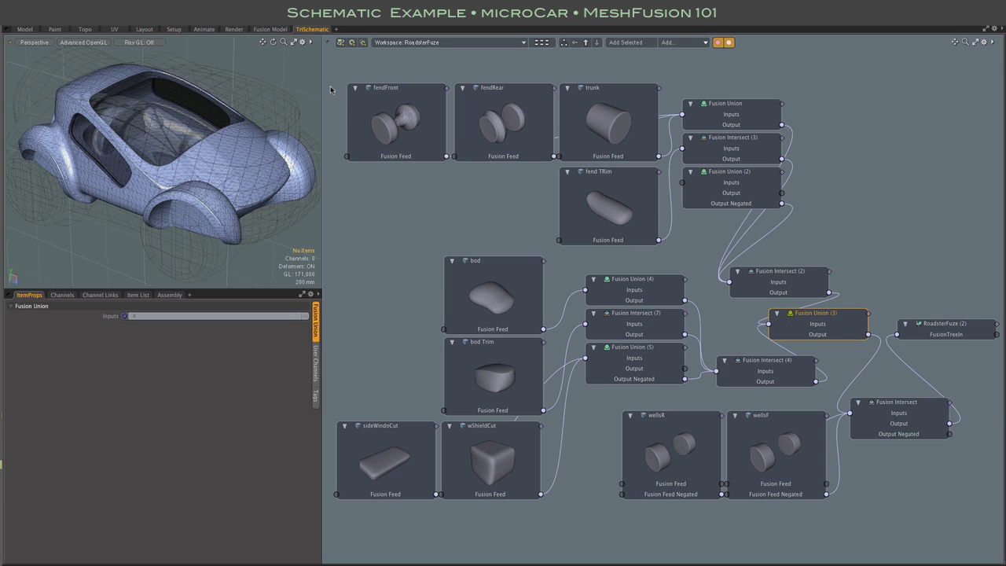
left_click(587, 318)
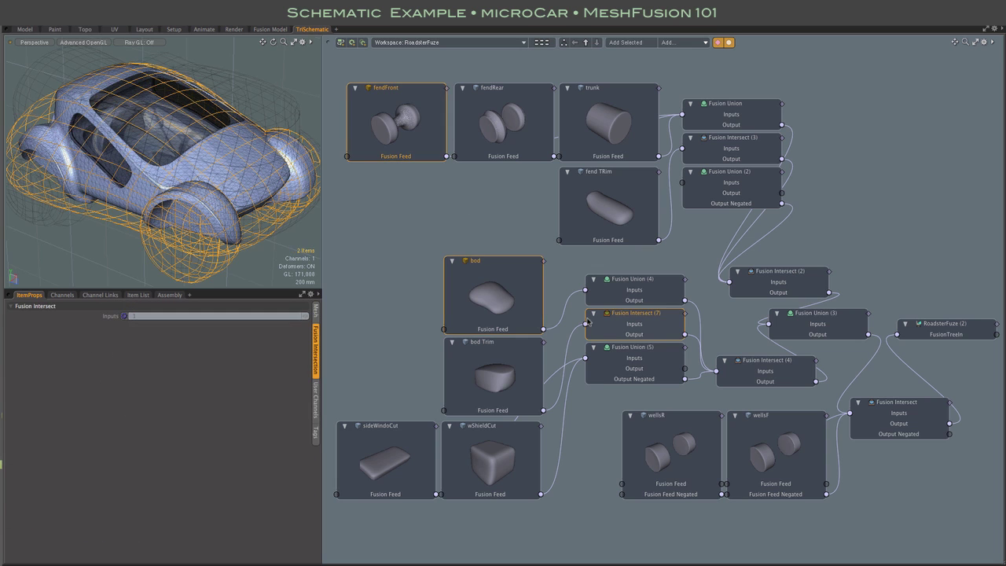
left_click_drag(338, 68, 740, 403)
left_click(385, 450, "shift")
left_click(508, 440, "shift")
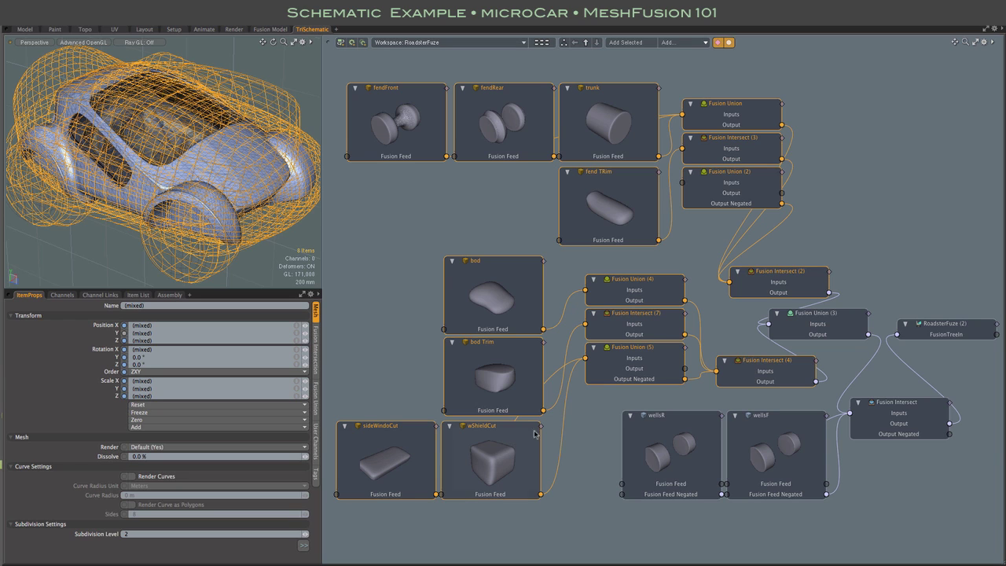
- Select Fusion Union (3), then the wellsR/wellsF nodes, then the final Fusion Intersect node
left_click(815, 317)
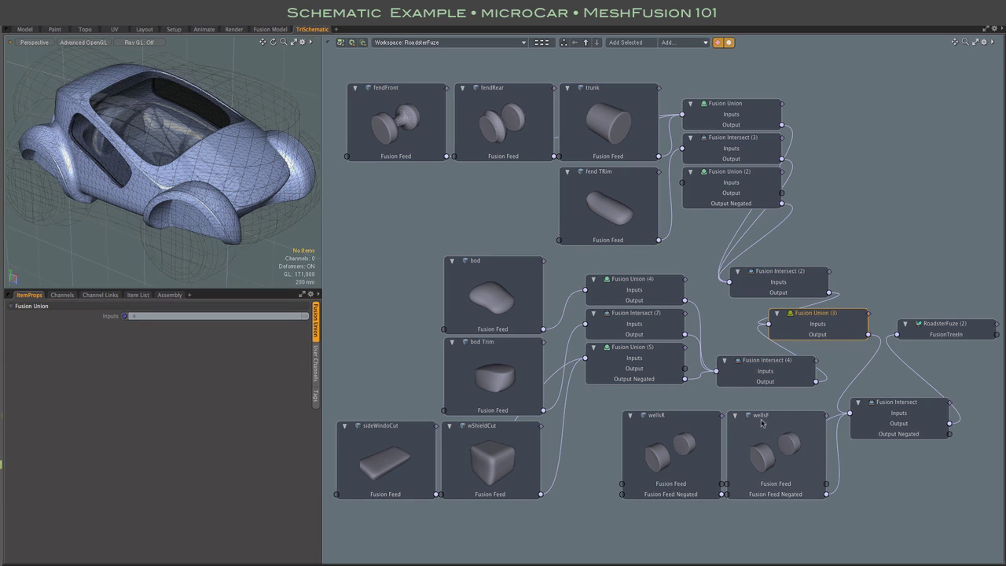
left_click_drag(608, 404, 836, 504)
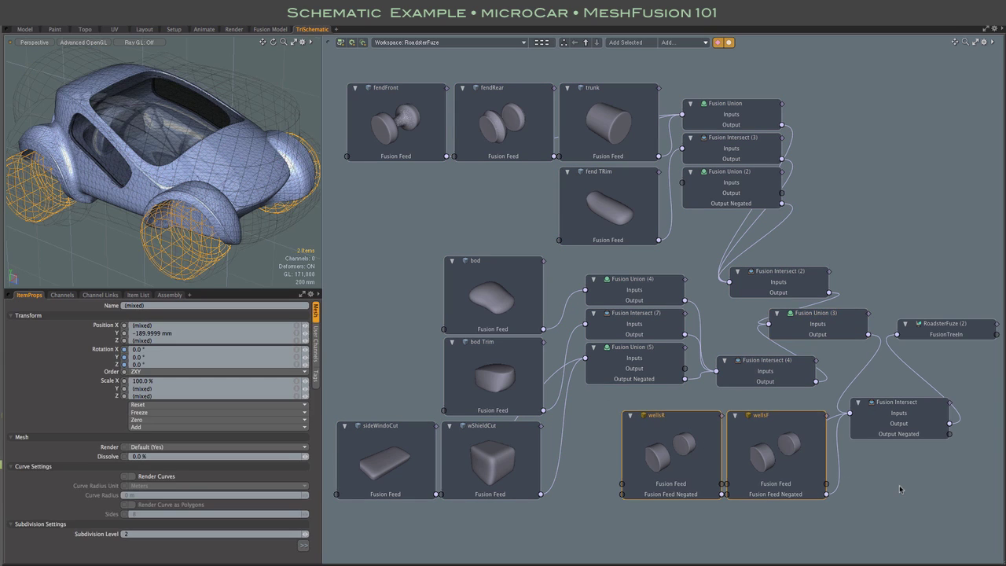
left_click(888, 405)
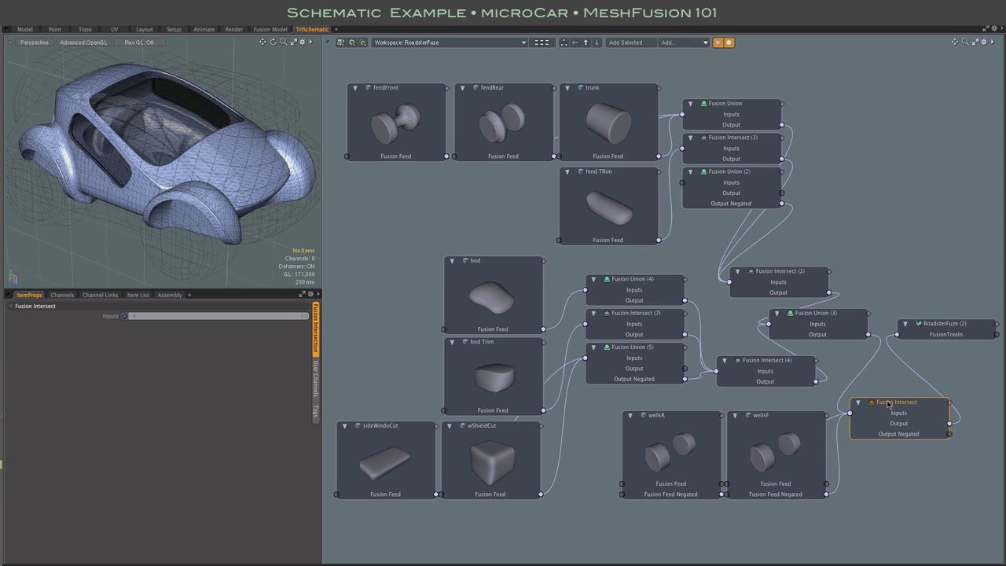
- Rewire RoadsterFuze (2) to take Fusion Union's output instead of Fusion Intersect's
left_click(893, 361)
key("Delete")
left_click_drag(849, 411, 898, 338)
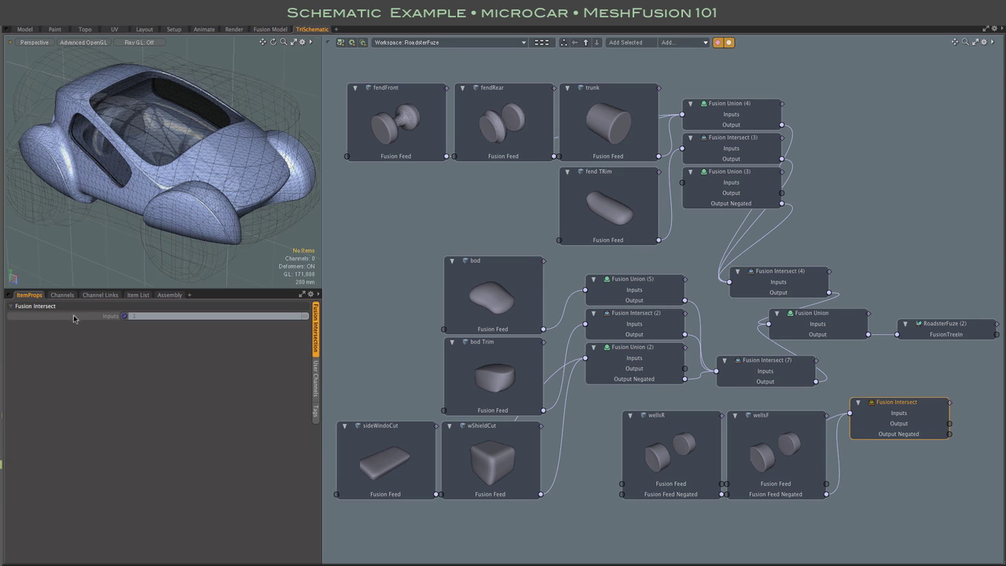
- Hide the SideWindowFuze and WindshieldFuze items in the Item List
left_click(134, 295)
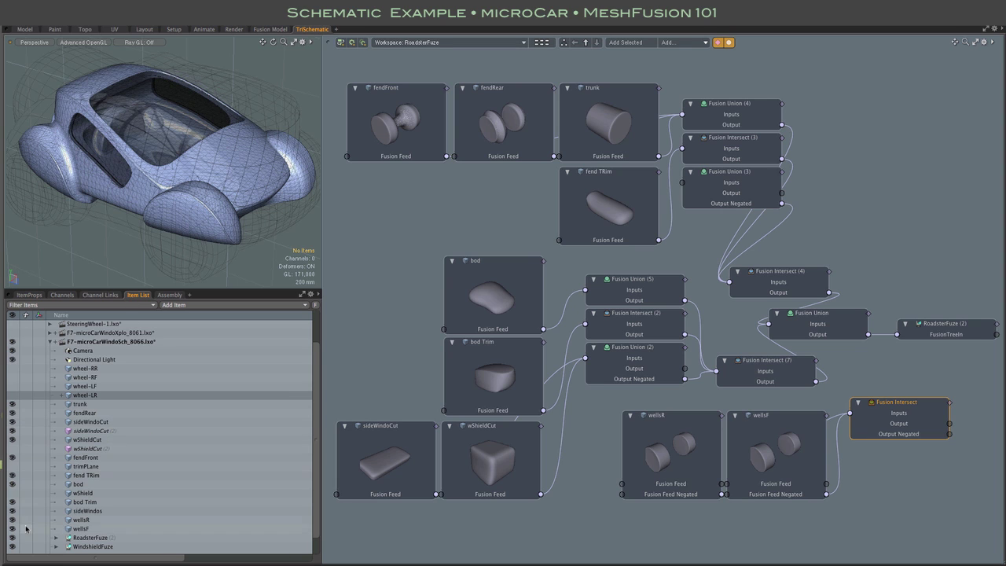
scroll(26, 549, "down", 1)
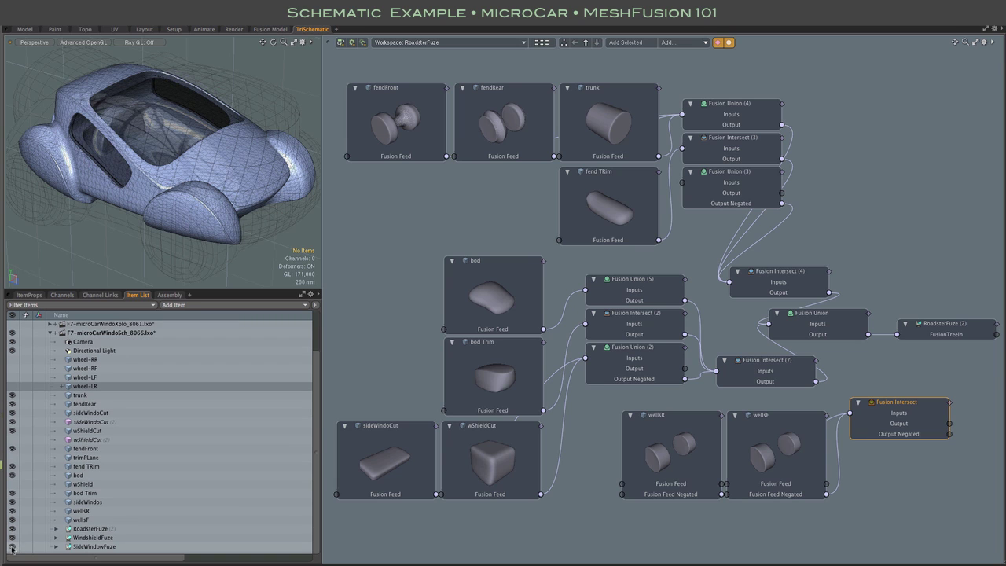
left_click(12, 547)
left_click(12, 538)
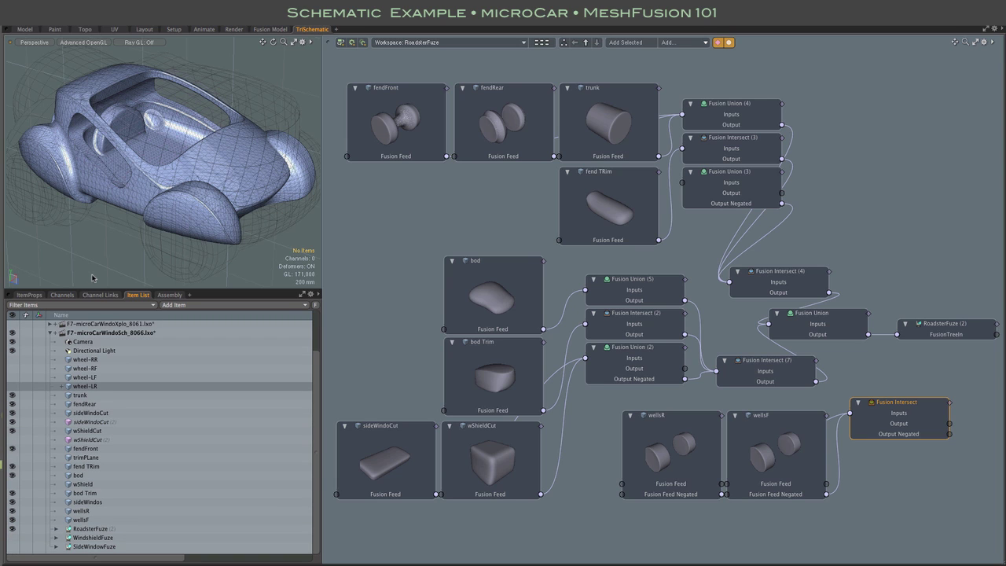
middle_click_drag(101, 257, 122, 152)
middle_click_drag(143, 204, 165, 178)
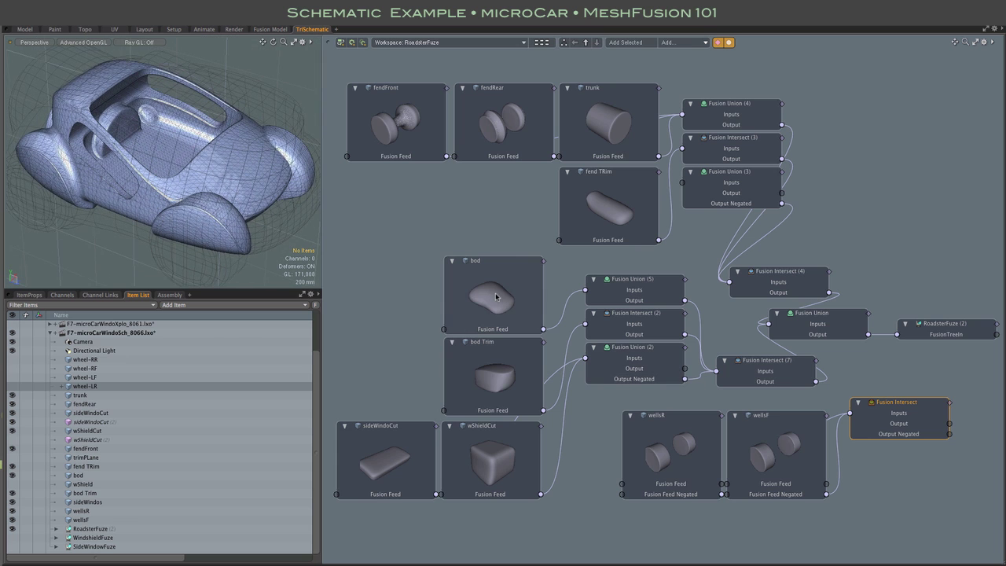
left_click(514, 265)
middle_click_drag(235, 173, 193, 156)
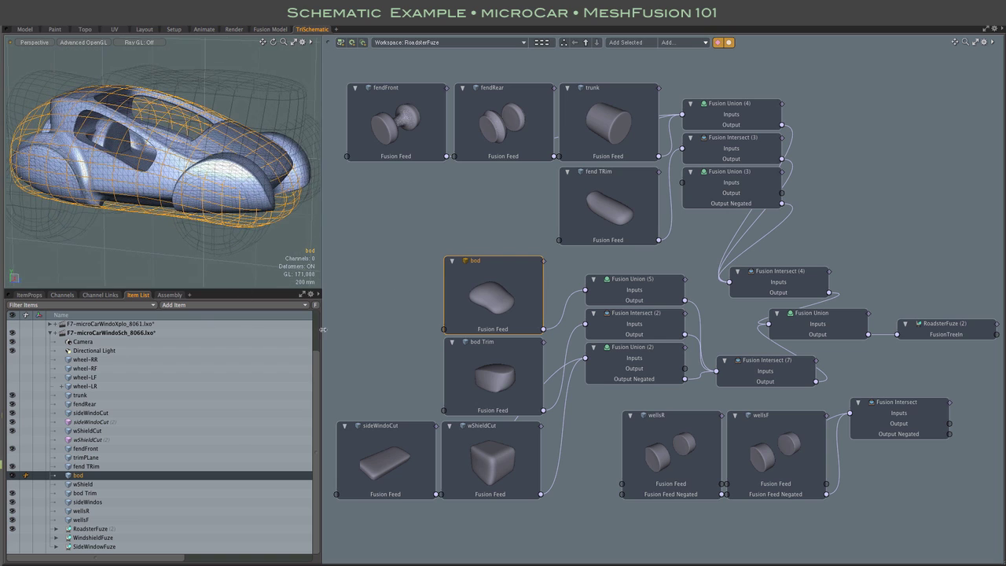
left_click(516, 364)
middle_click_drag(123, 264, 197, 271)
left_click(400, 428)
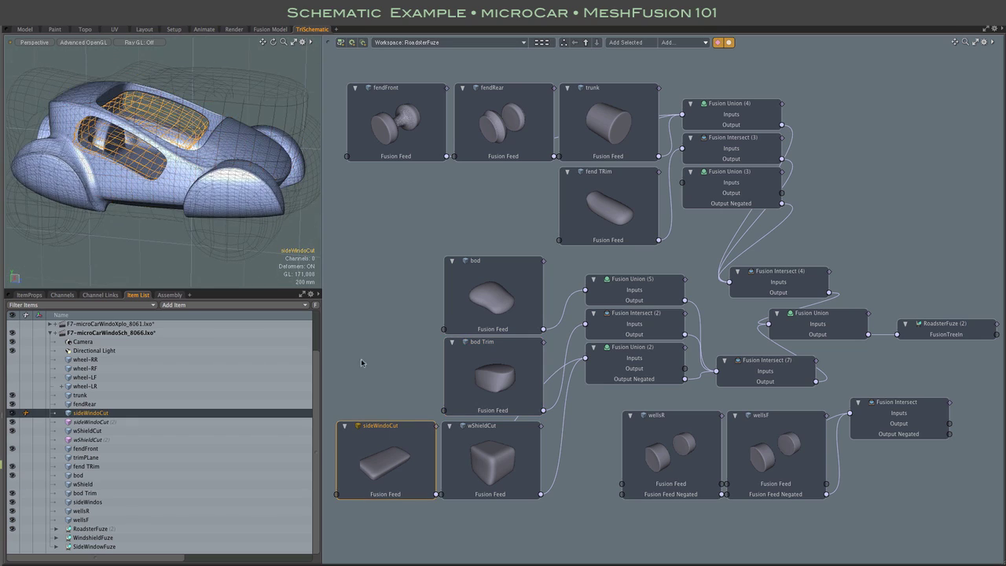
left_click(453, 461)
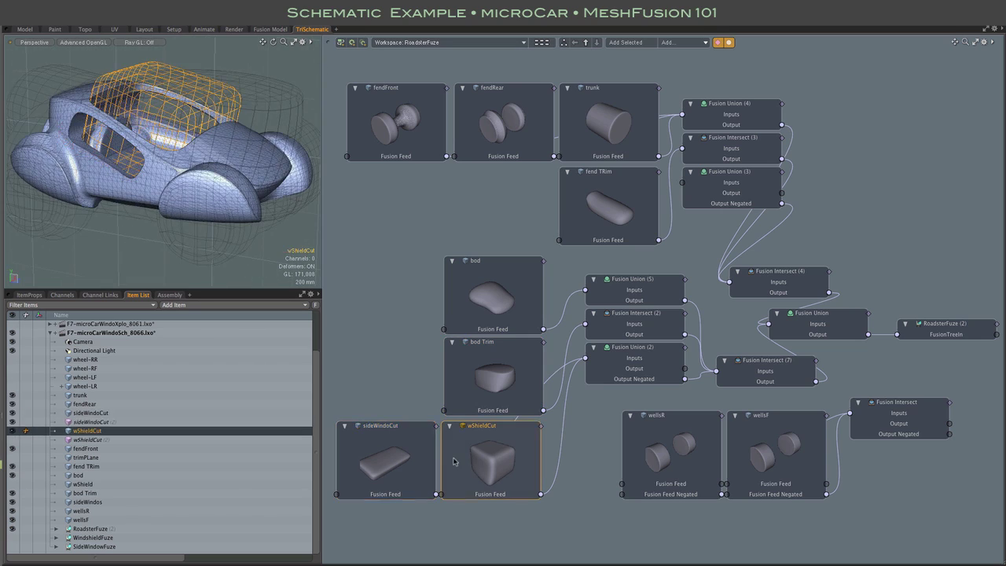
middle_click_drag(102, 249, 98, 258)
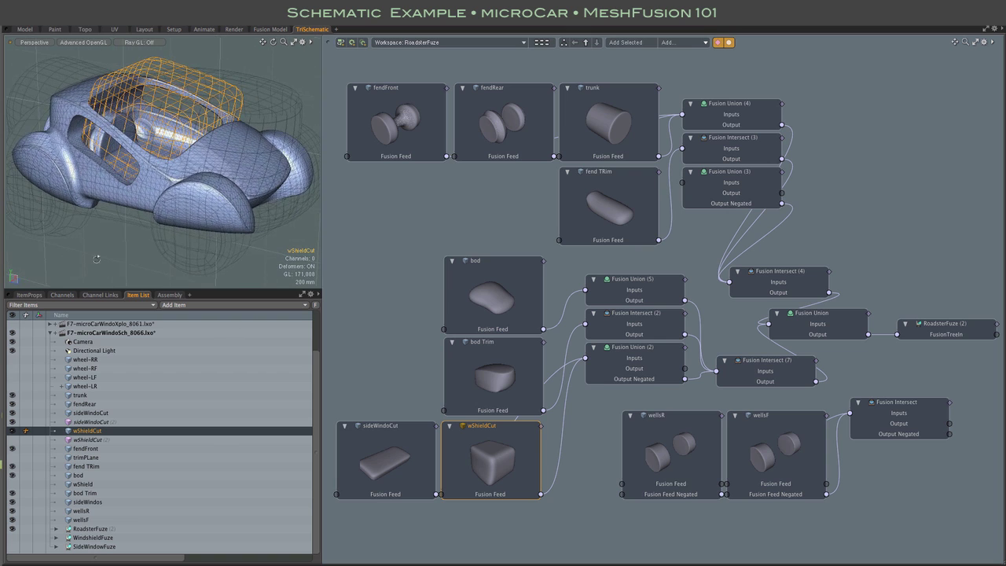
left_click(359, 283)
left_click_drag(352, 259, 533, 498)
left_click_drag(573, 269, 664, 383)
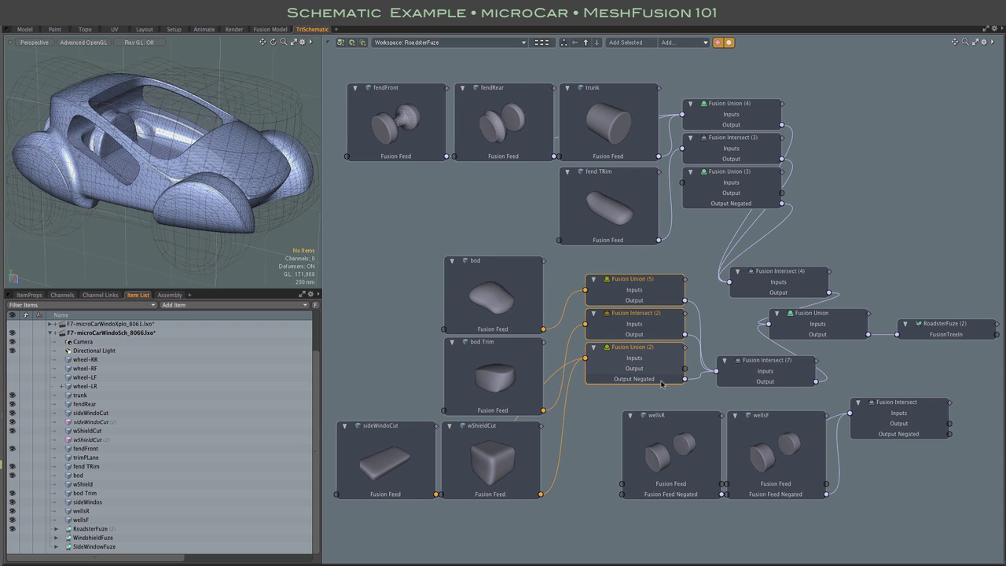
- Disconnect the body branch from the final Fusion Union, leaving the fender shapes
left_click(731, 346)
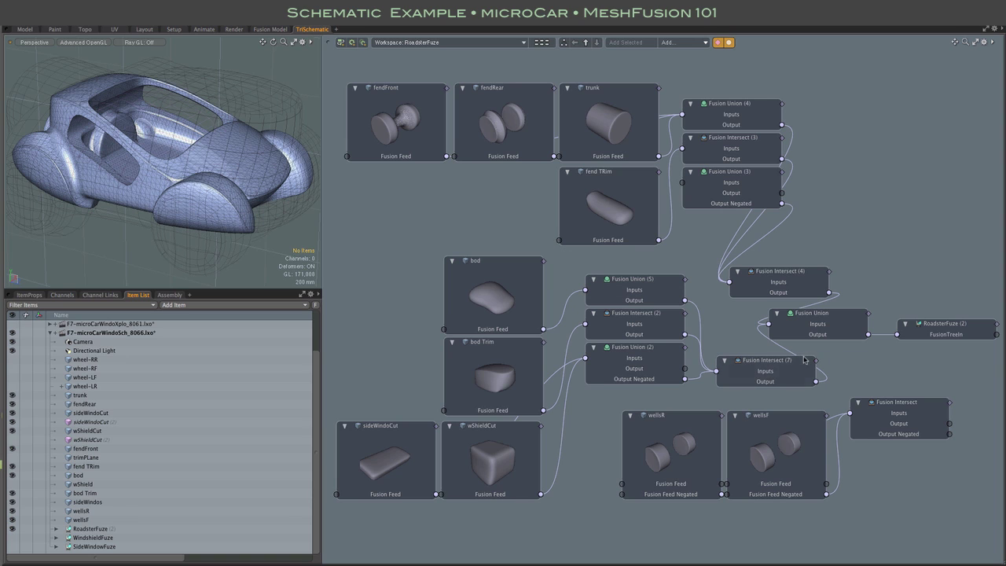
left_click(759, 346, "ctrl")
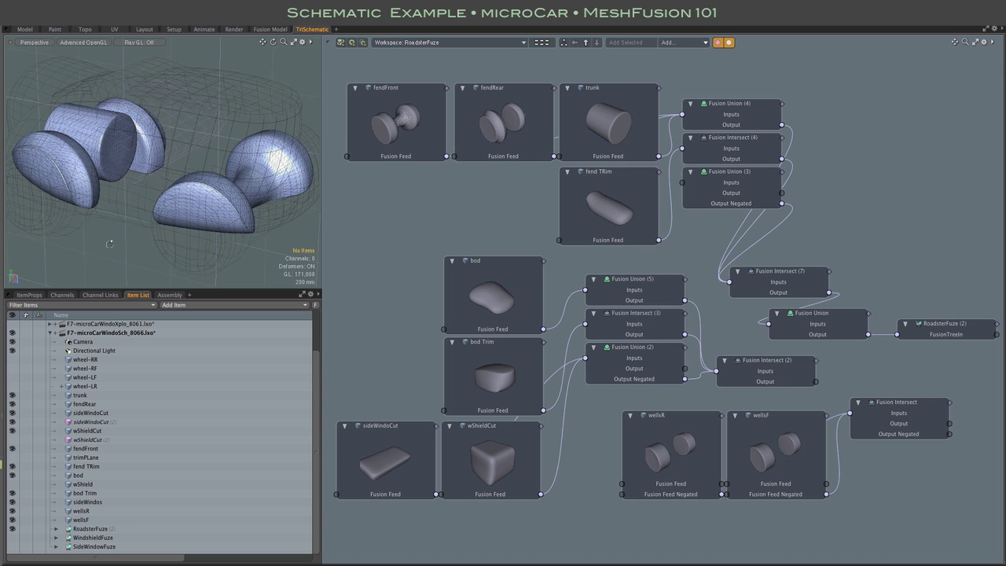
left_click_drag(109, 244, 135, 247, "alt")
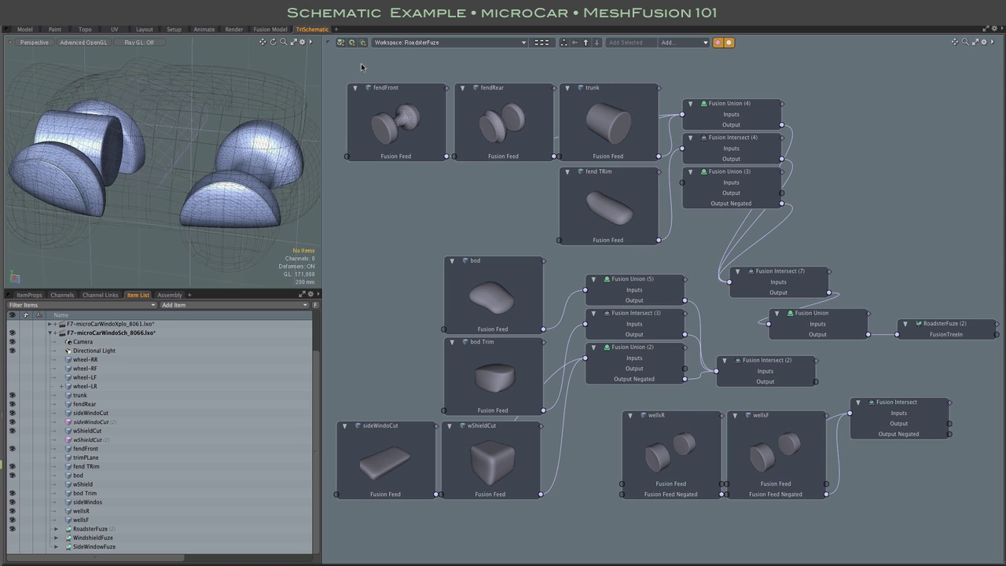
- Delete the fend TRim link into Fusion Union (3) so the fenders show untrimmed wheels
left_click_drag(361, 63, 626, 127)
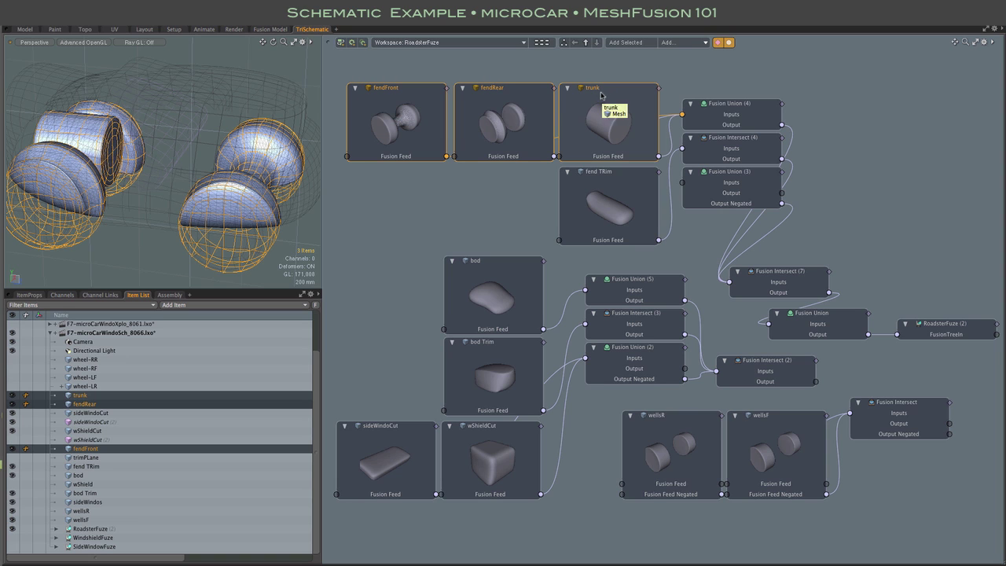
left_click_drag(357, 66, 531, 130)
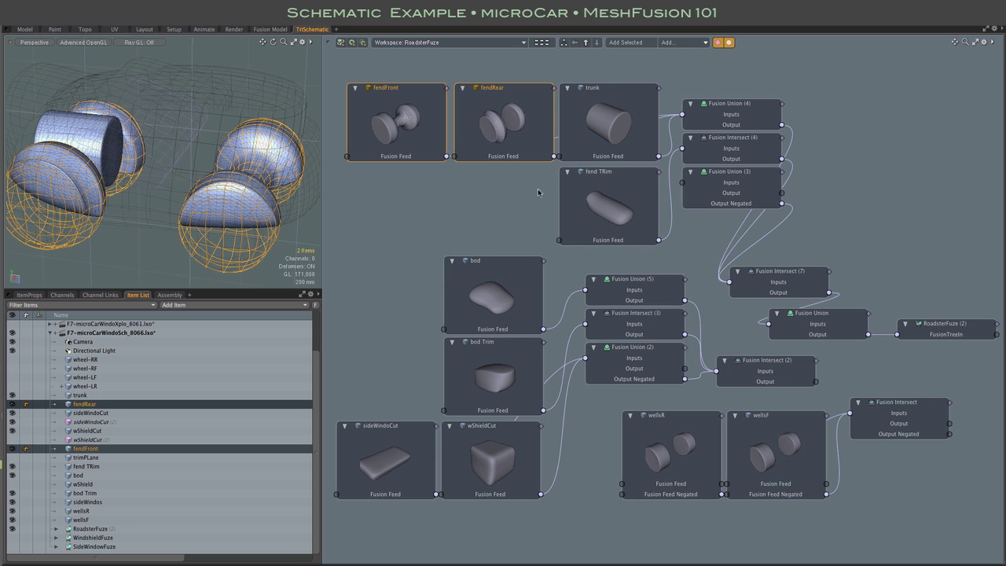
left_click(569, 187)
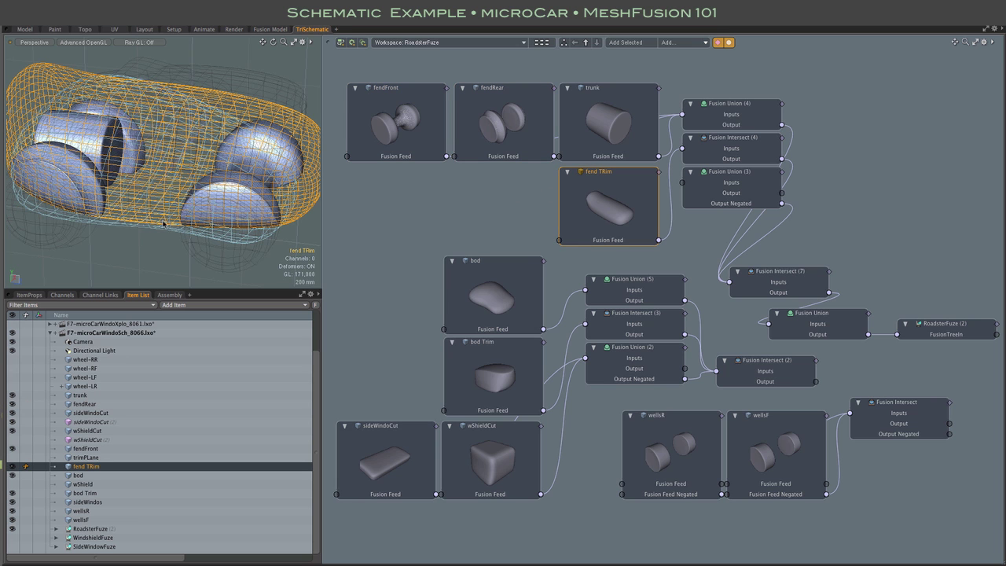
left_click_drag(161, 217, 268, 165, "alt")
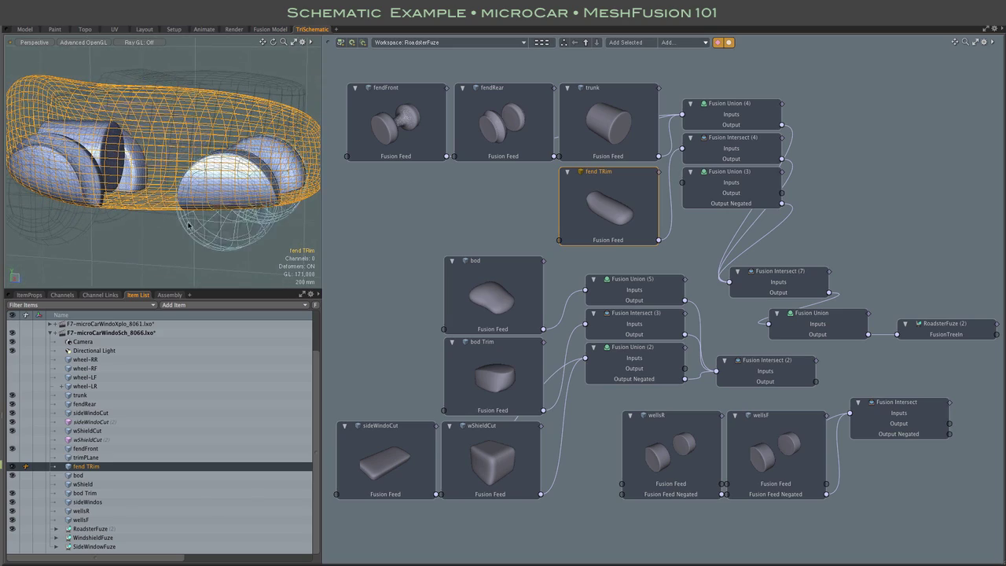
left_click(669, 175)
key("Delete")
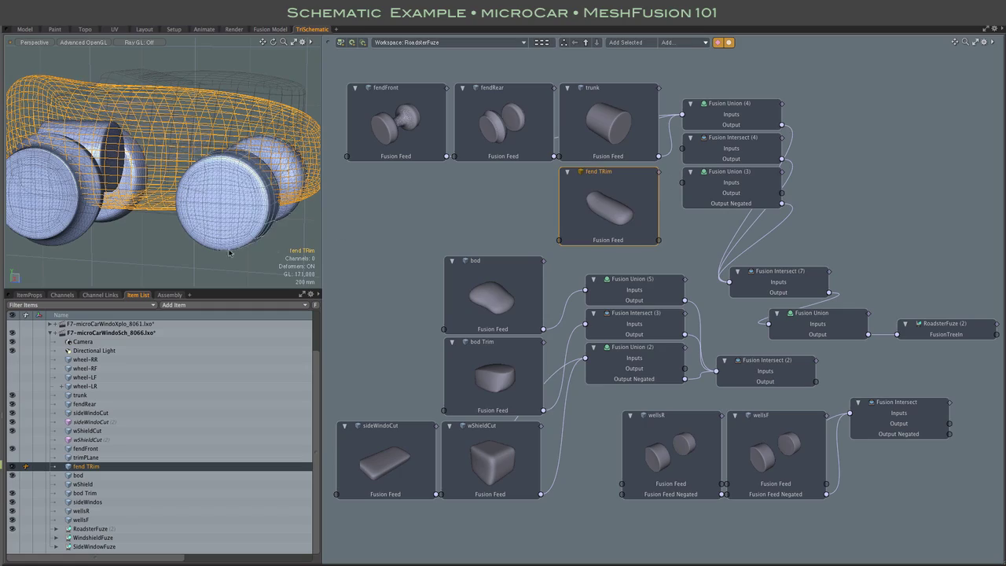
left_click_drag(214, 252, 215, 196, "alt")
- Show the Fusion Model layout and orbit the complete car from high three-quarter and top views
left_click(270, 29)
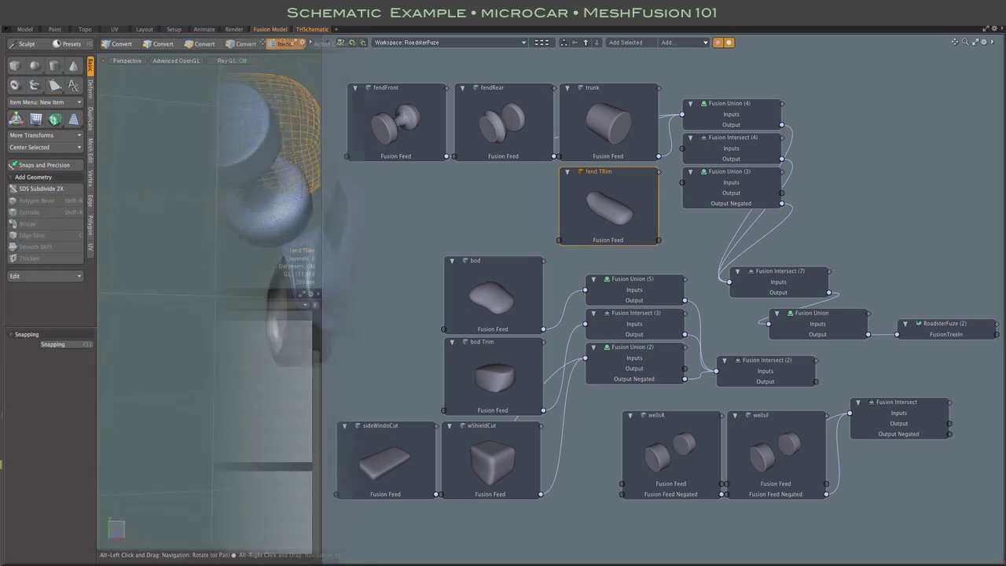
left_click_drag(408, 235, 457, 270, "alt")
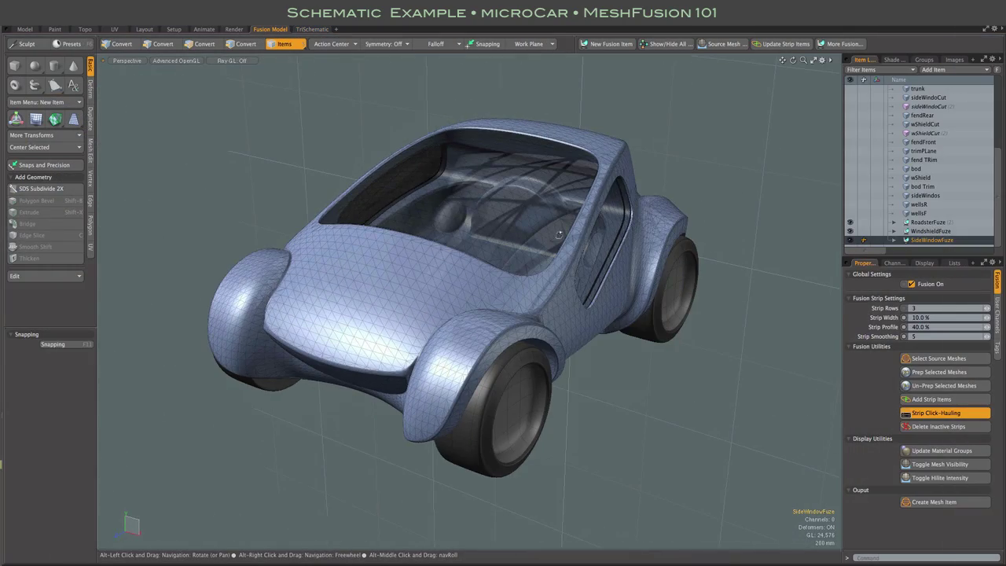
left_click_drag(558, 234, 557, 282, "alt")
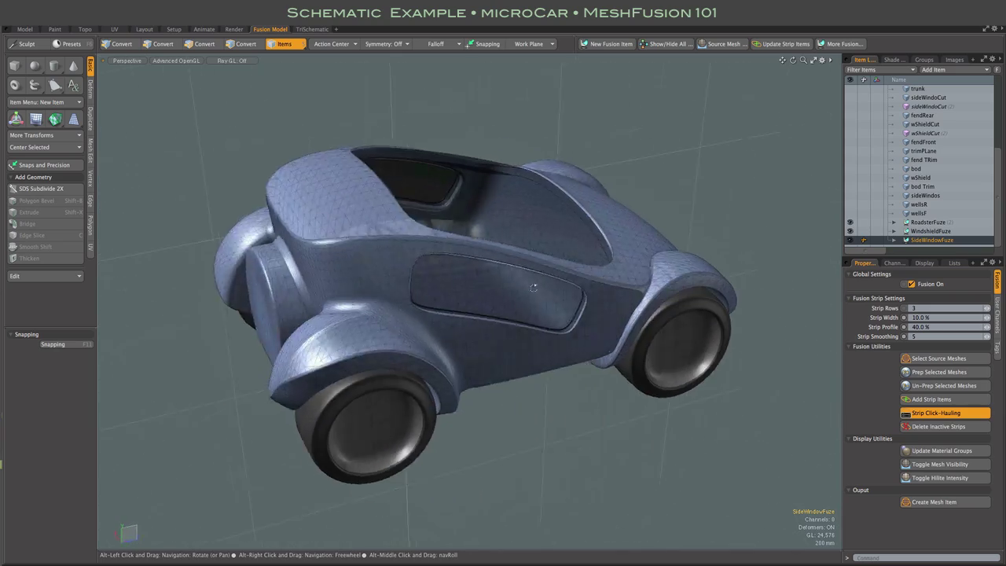